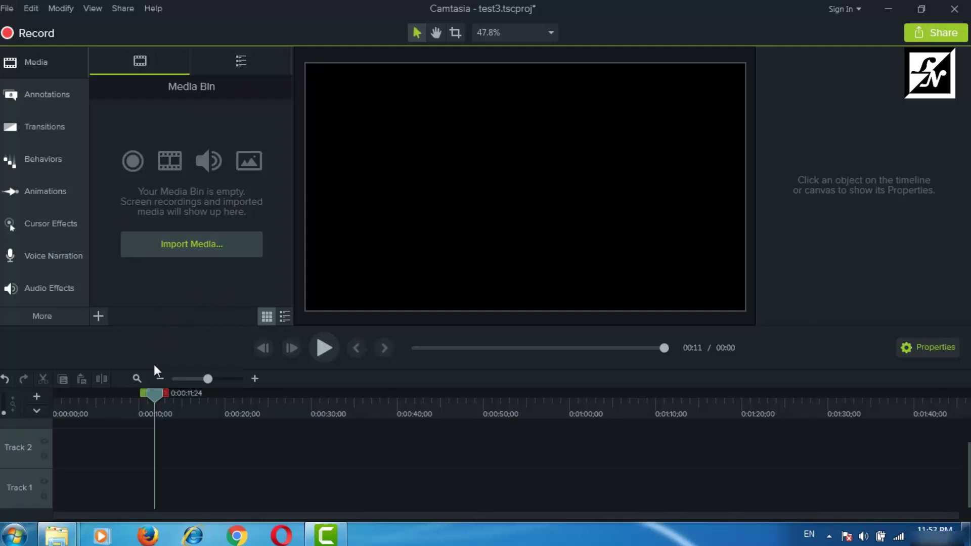
Step: Return the playhead to the timeline start and import the my intro logo and quay phông key videos from the test folder into the Media Bin
{"action": "left_click_drag", "start_coordinate": [148, 391], "coordinate": [5, 384]}
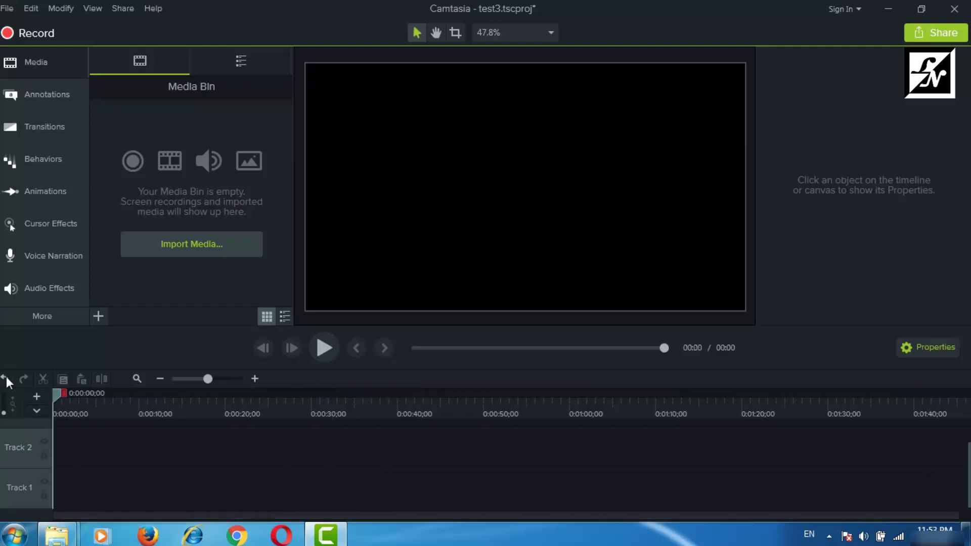
{"action": "mouse_move", "coordinate": [55, 533]}
{"action": "left_click", "coordinate": [304, 460]}
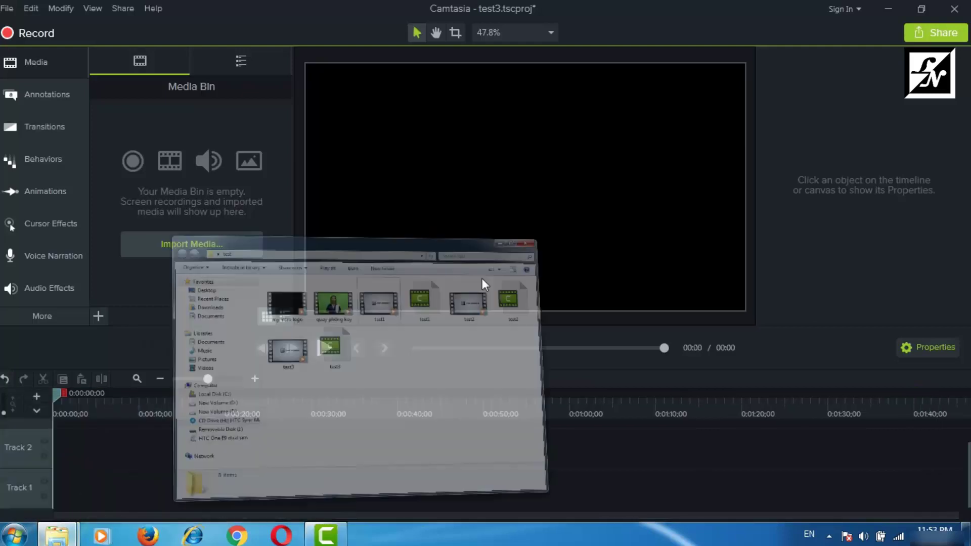
{"action": "left_click", "coordinate": [549, 171]}
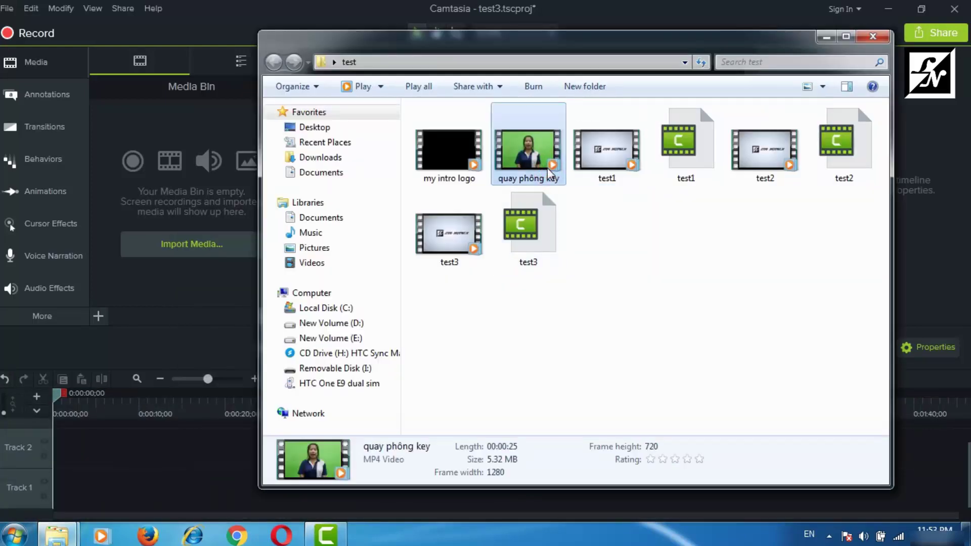
{"action": "left_click", "coordinate": [445, 151], "text": "ctrl"}
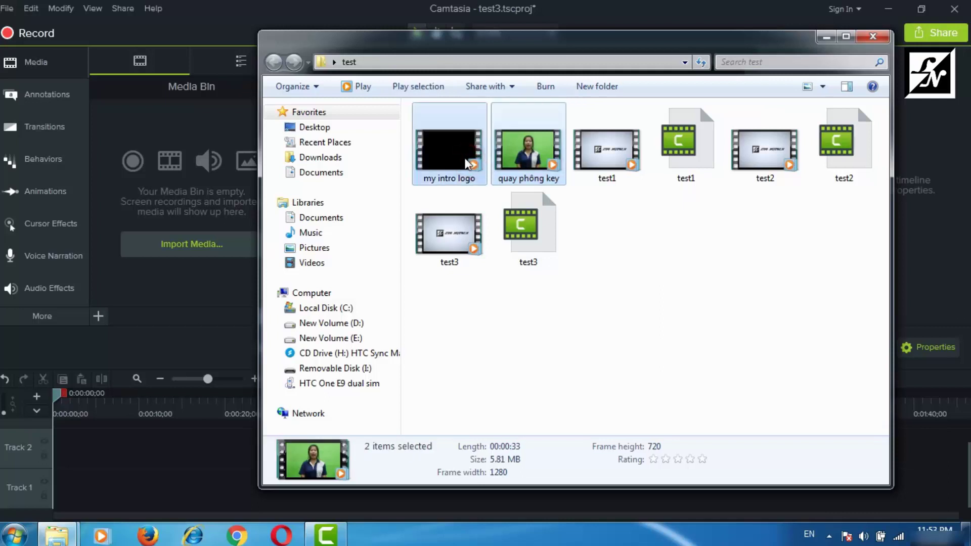
{"action": "left_click_drag", "start_coordinate": [447, 152], "coordinate": [150, 194]}
{"action": "left_click", "coordinate": [205, 6]}
{"action": "left_click_drag", "start_coordinate": [271, 193], "coordinate": [195, 142]}
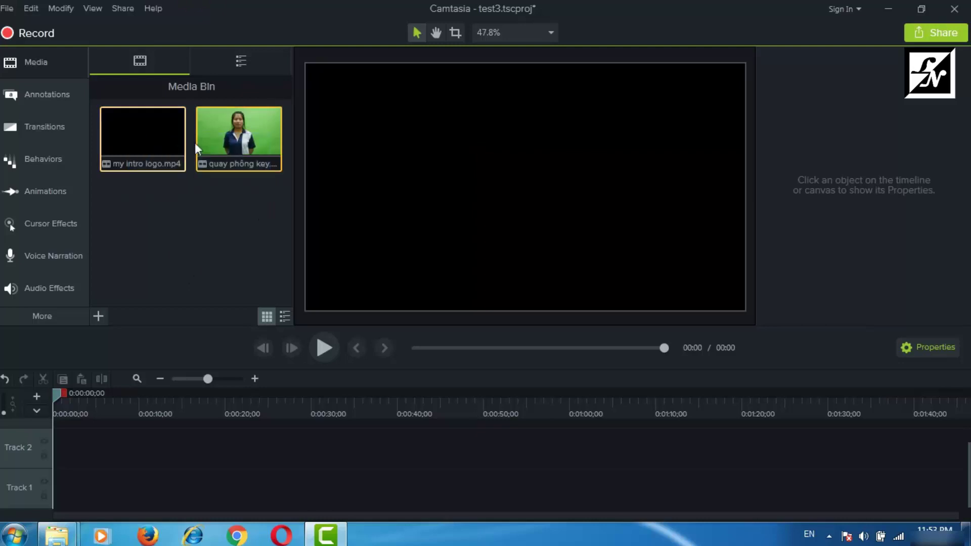
Step: Add the quay phông key clip to the start of Track 1
{"action": "left_click", "coordinate": [220, 145]}
{"action": "right_click", "coordinate": [221, 145]}
{"action": "left_click", "coordinate": [273, 158]}
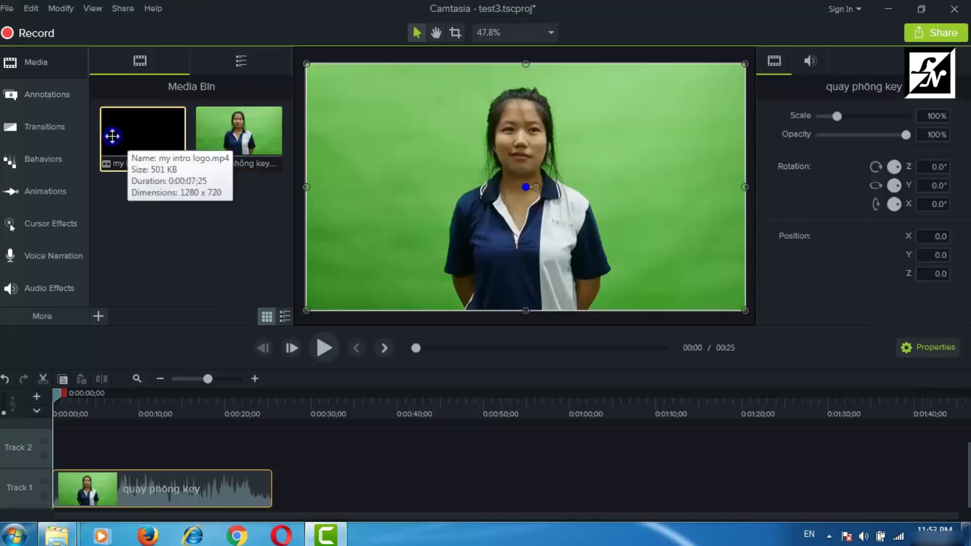
Step: Add the my intro logo clip to Track 1 ahead of the quay phông key clip and set the playhead to 0:00:16;22
{"action": "right_click", "coordinate": [147, 145]}
{"action": "left_click", "coordinate": [147, 150]}
{"action": "left_click_drag", "start_coordinate": [133, 488], "coordinate": [150, 467]}
{"action": "left_click", "coordinate": [83, 452]}
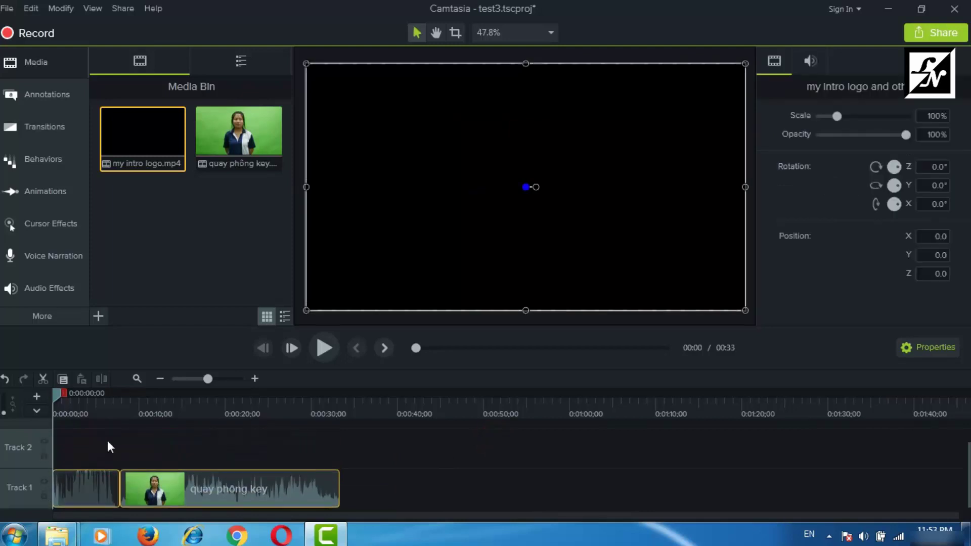
{"action": "left_click", "coordinate": [110, 438]}
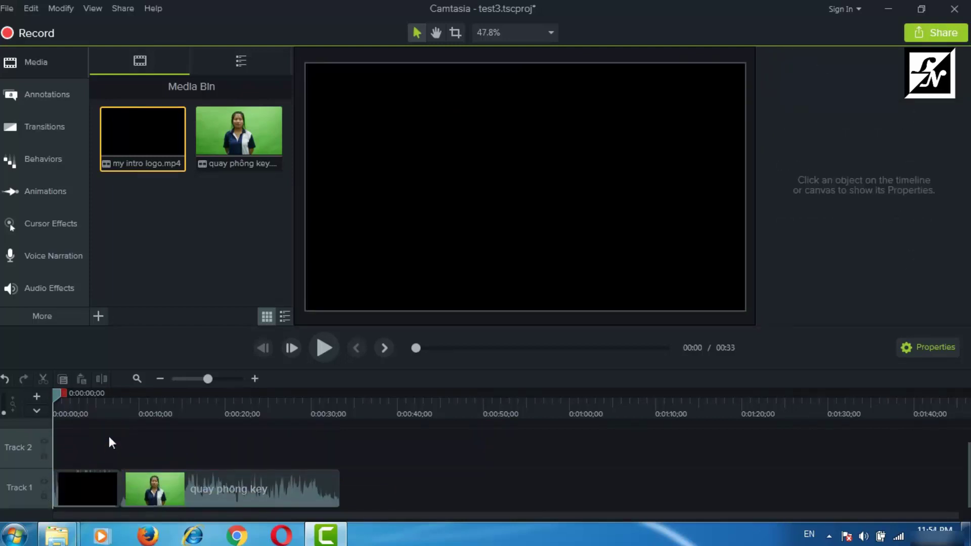
{"action": "left_click", "coordinate": [197, 408]}
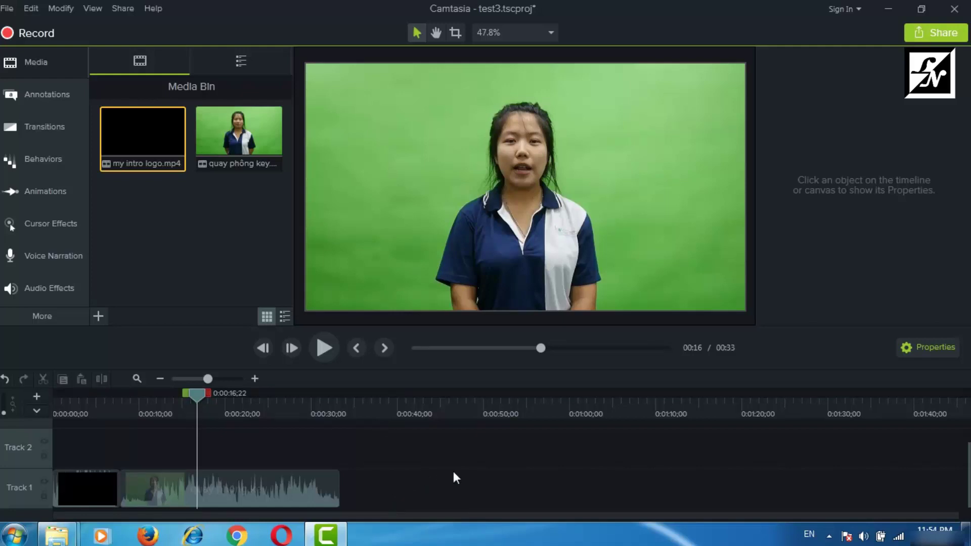
Step: Open Windows Task Manager and check the processor affinity of the CamtasiaStudio.exe process without changing it
{"action": "right_click", "coordinate": [448, 540]}
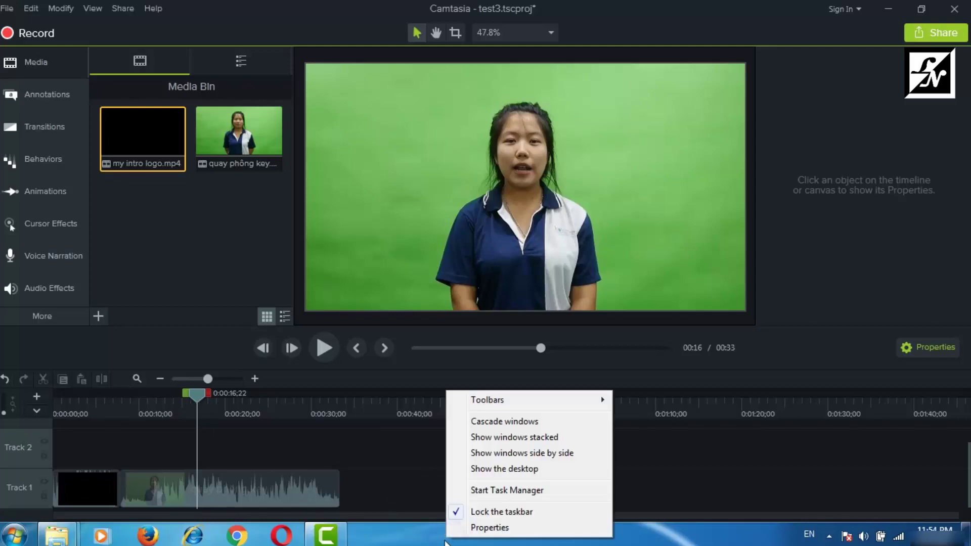
{"action": "left_click", "coordinate": [473, 490]}
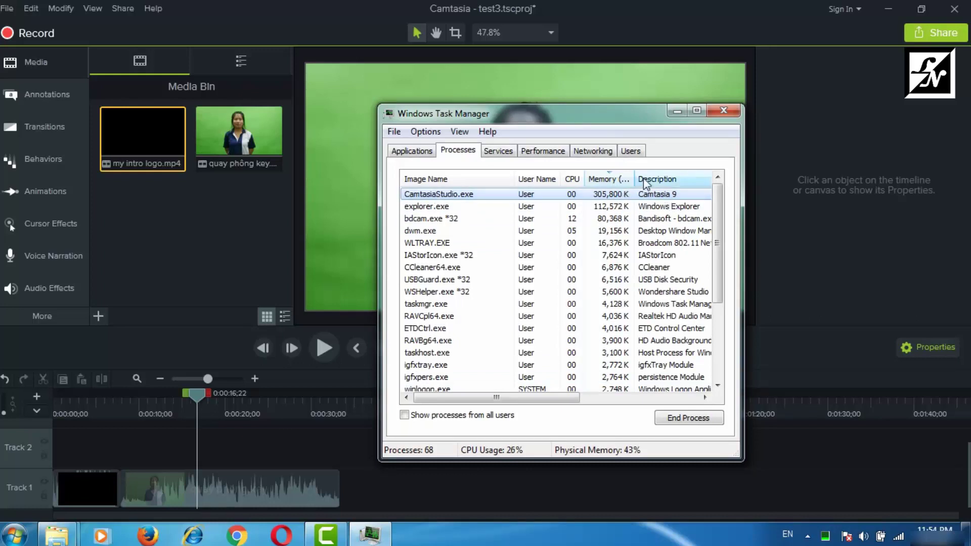
{"action": "right_click", "coordinate": [631, 194]}
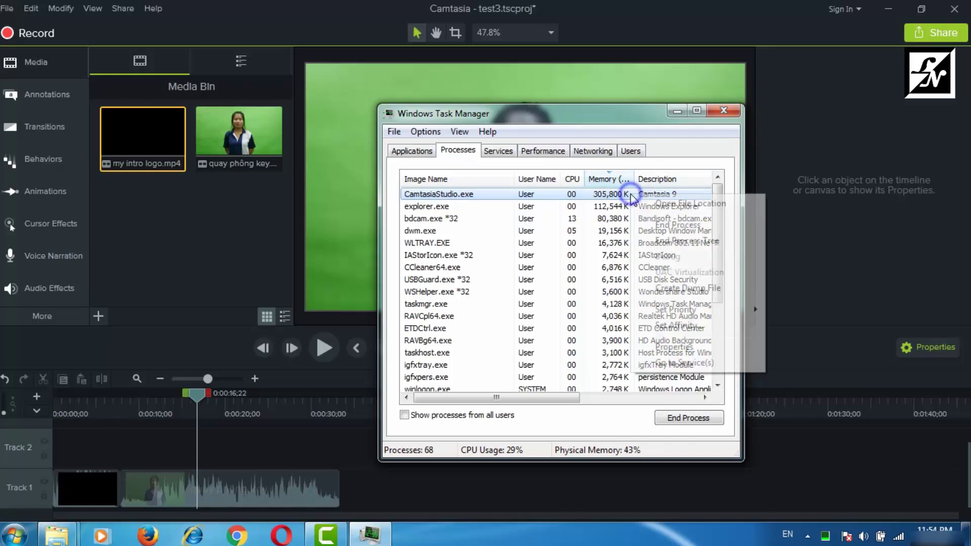
{"action": "left_click", "coordinate": [692, 327]}
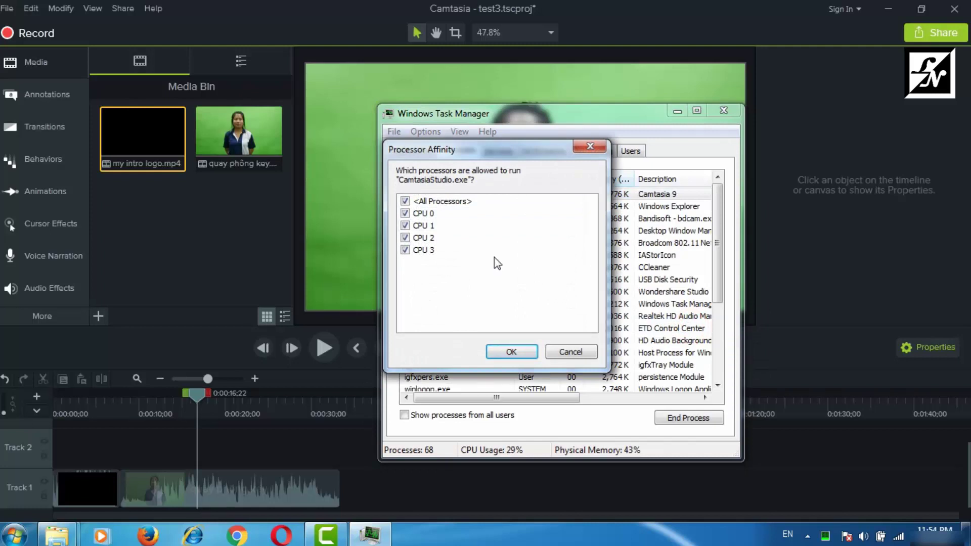
{"action": "left_click", "coordinate": [569, 353]}
Step: Set the priority of the CamtasiaStudio.exe process to High and close Task Manager
{"action": "right_click", "coordinate": [669, 195]}
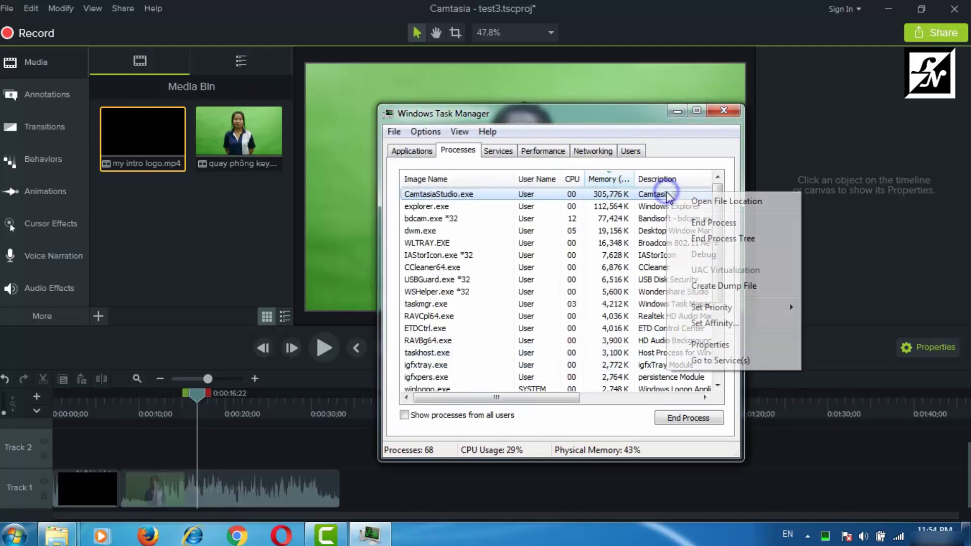
{"action": "mouse_move", "coordinate": [713, 311]}
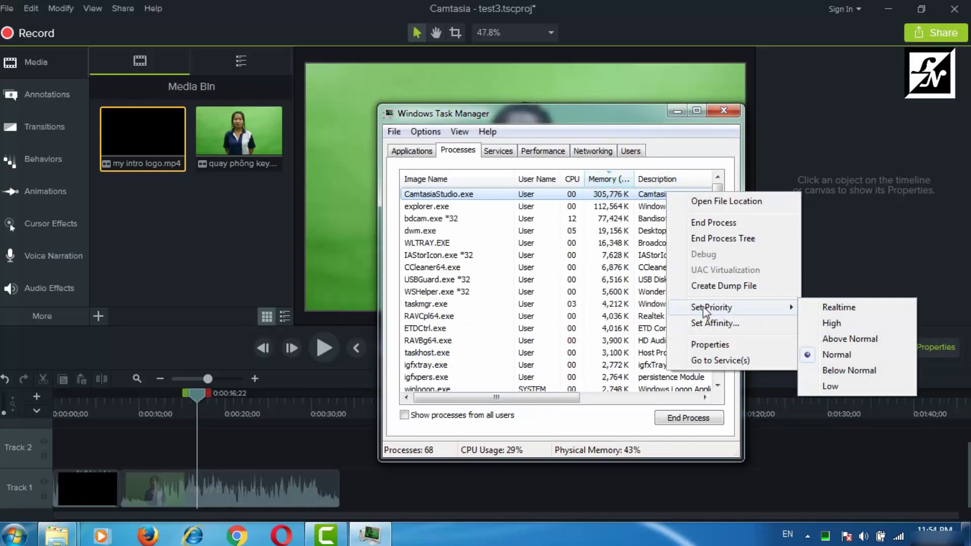
{"action": "left_click", "coordinate": [831, 323]}
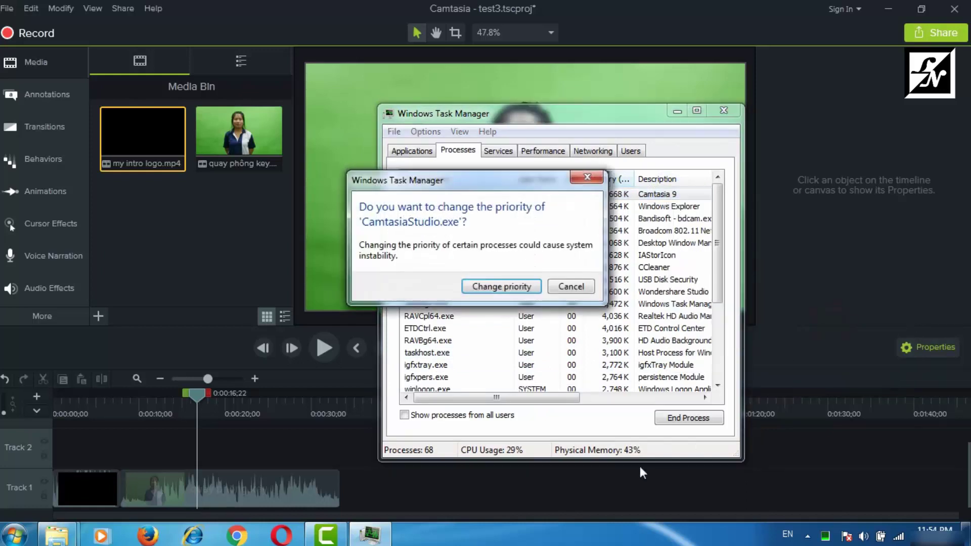
{"action": "left_click", "coordinate": [499, 285]}
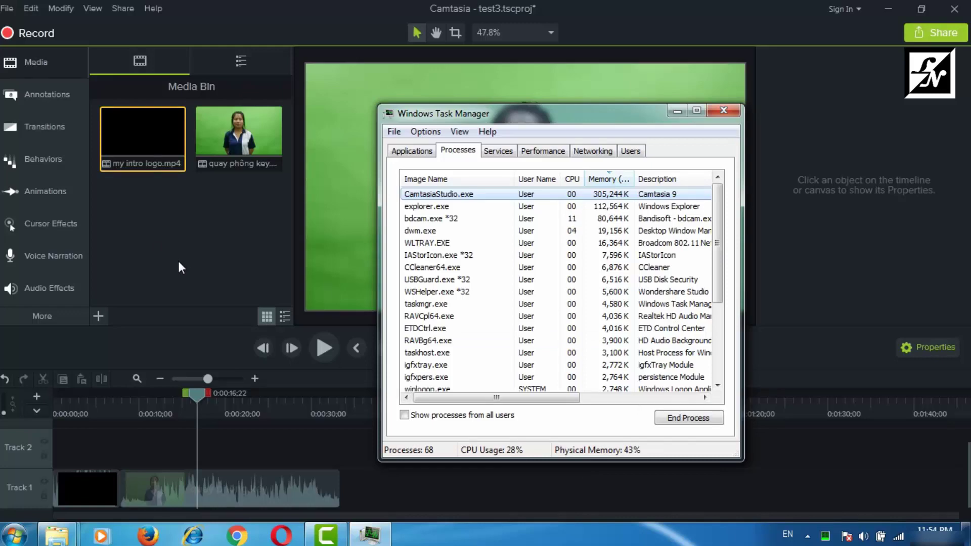
{"action": "left_click", "coordinate": [728, 112]}
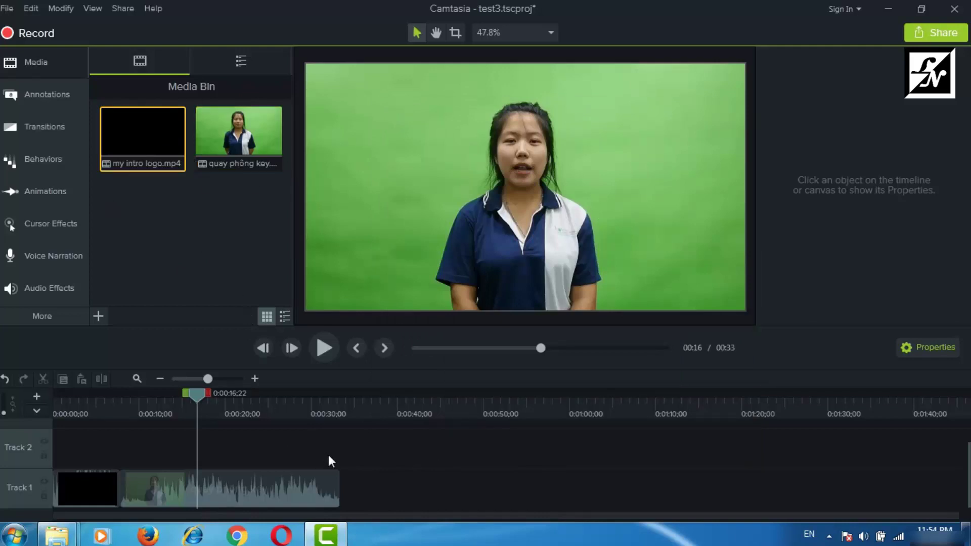
{"action": "left_click_drag", "start_coordinate": [278, 447], "coordinate": [99, 502]}
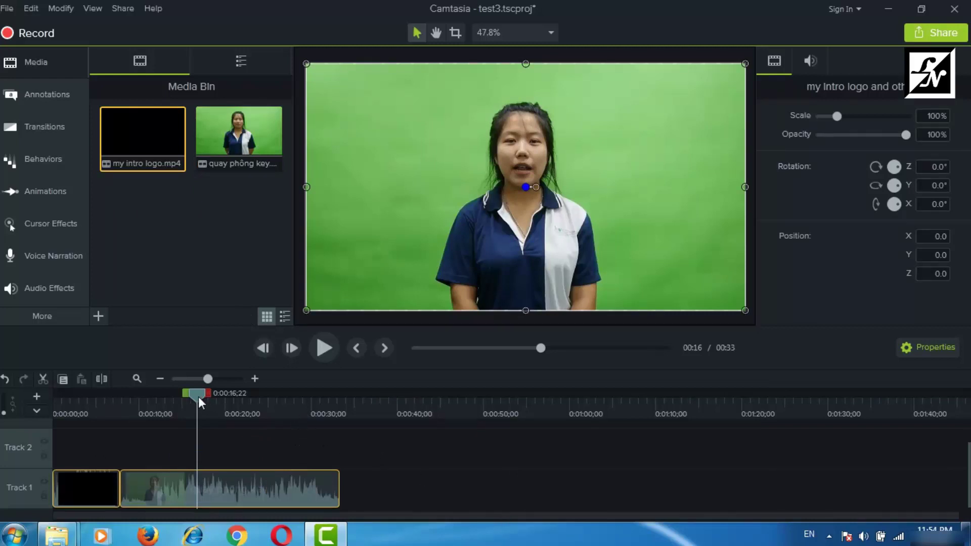
{"action": "mouse_move", "coordinate": [200, 400]}
{"action": "left_mouse_down"}
{"action": "mouse_move", "coordinate": [223, 399]}
{"action": "mouse_move", "coordinate": [206, 400]}
{"action": "left_mouse_up"}
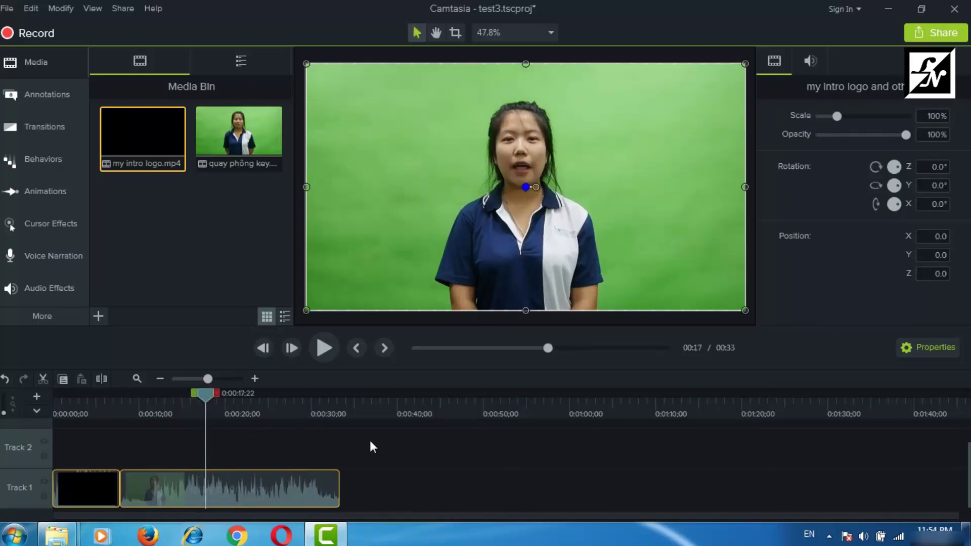
{"action": "left_click", "coordinate": [403, 479]}
{"action": "left_click", "coordinate": [321, 490]}
{"action": "left_click", "coordinate": [86, 488], "text": "ctrl"}
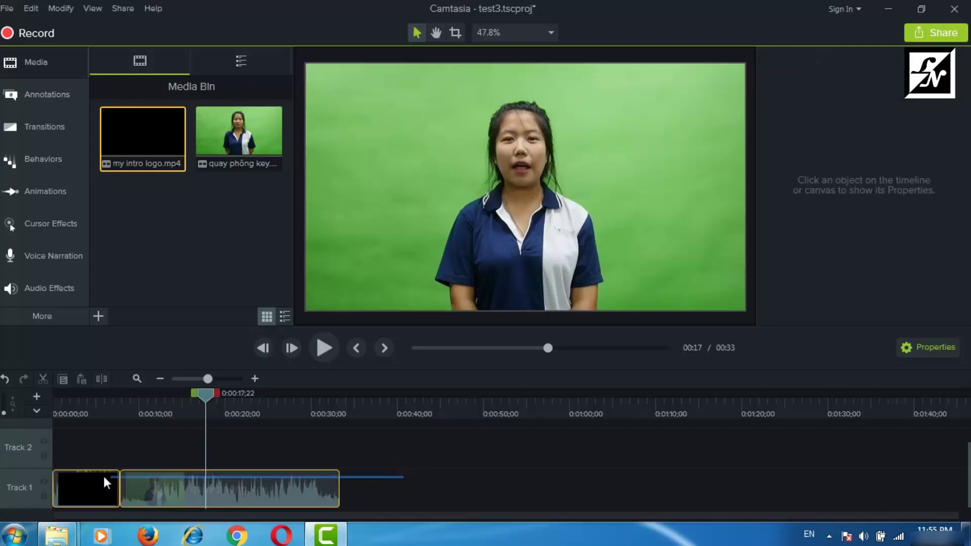
{"action": "left_click", "coordinate": [129, 429]}
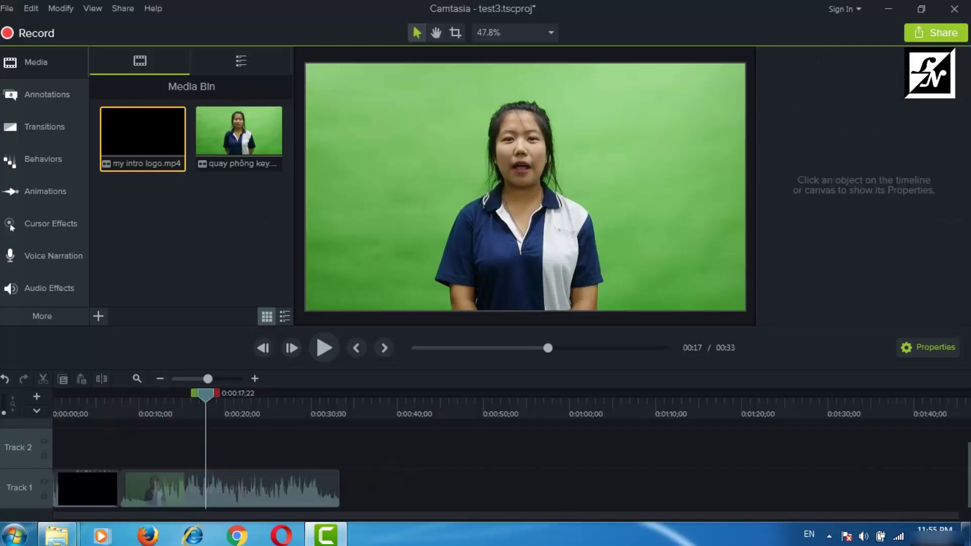
Step: Reopen Windows Task Manager, view the options available for the CamtasiaStudio.exe process, and close it again
{"action": "right_click", "coordinate": [554, 532]}
{"action": "left_click", "coordinate": [570, 501]}
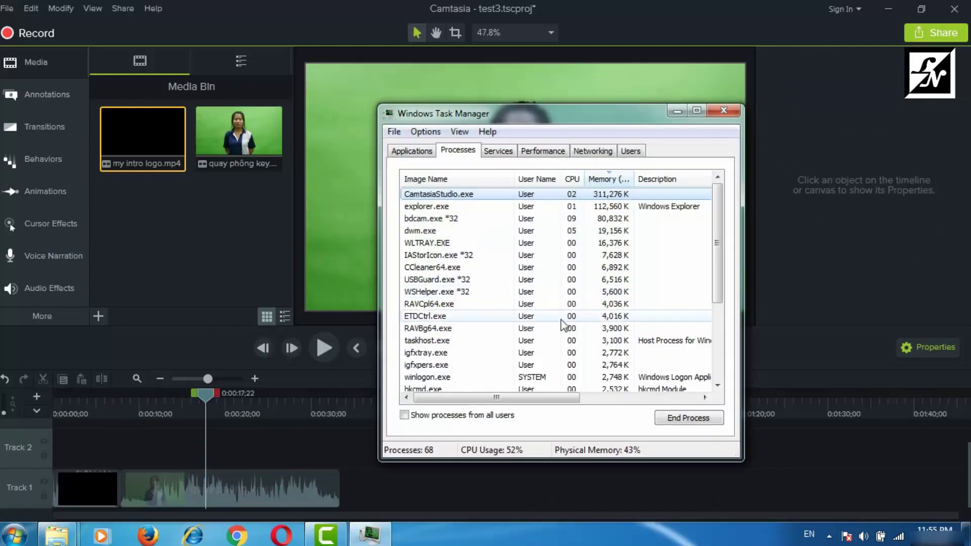
{"action": "right_click", "coordinate": [585, 193]}
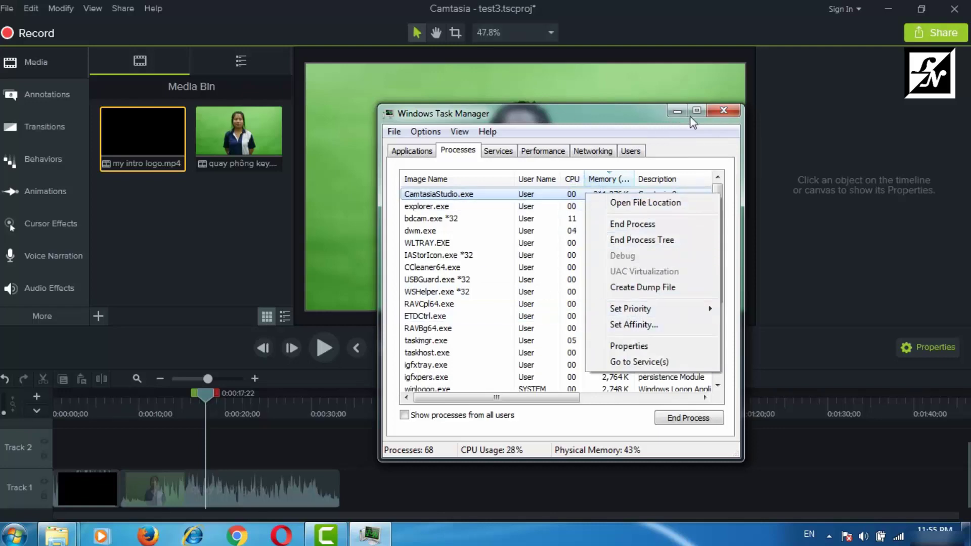
{"action": "left_click", "coordinate": [722, 110]}
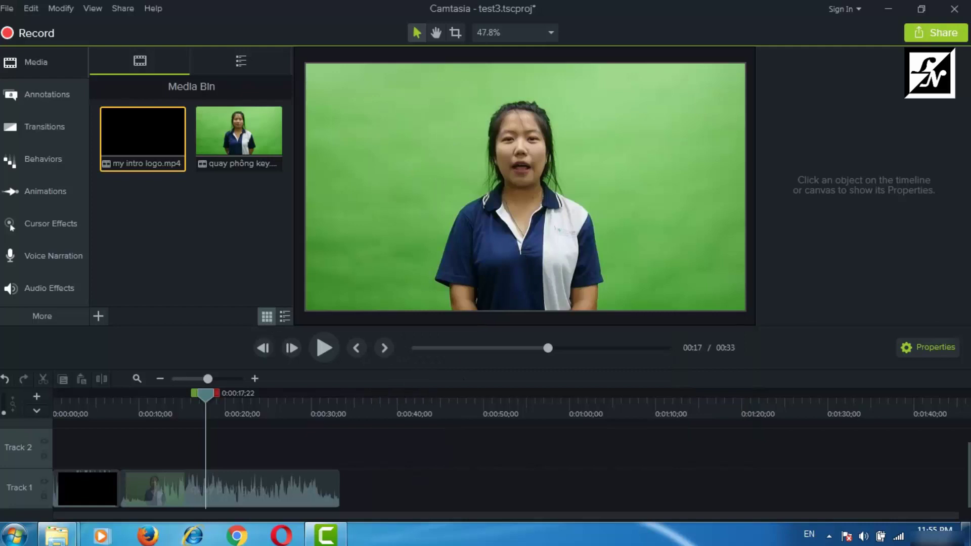
Step: Start the Production Wizard, dismissing the activation warning, and choose the MP4 only (up to 720p) preset
{"action": "left_click", "coordinate": [936, 32]}
{"action": "left_click", "coordinate": [855, 63]}
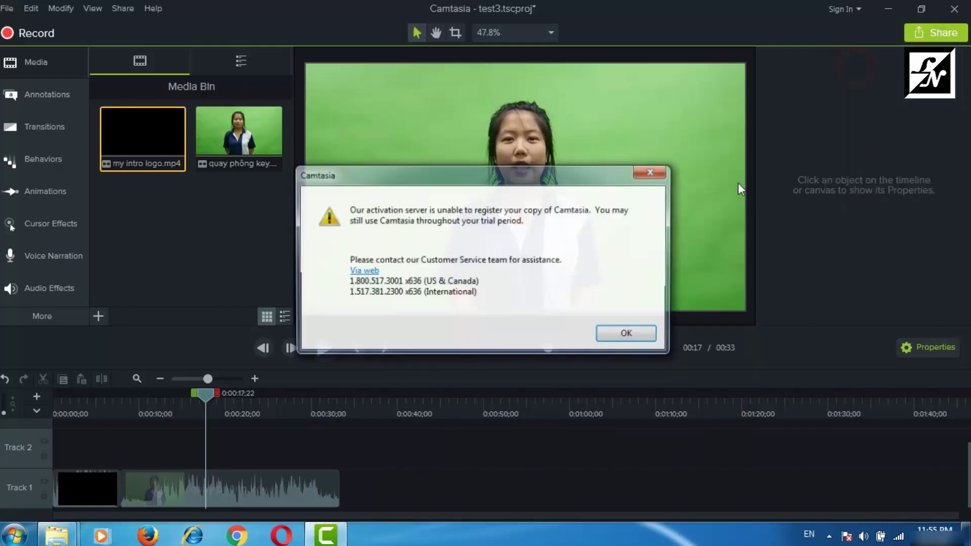
{"action": "left_click", "coordinate": [619, 334]}
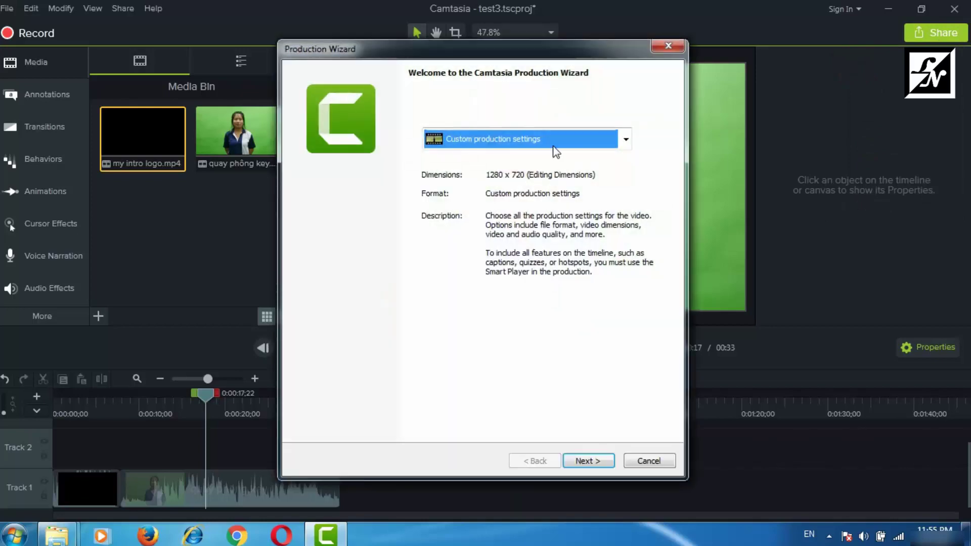
{"action": "left_click", "coordinate": [557, 141]}
{"action": "left_click", "coordinate": [511, 305]}
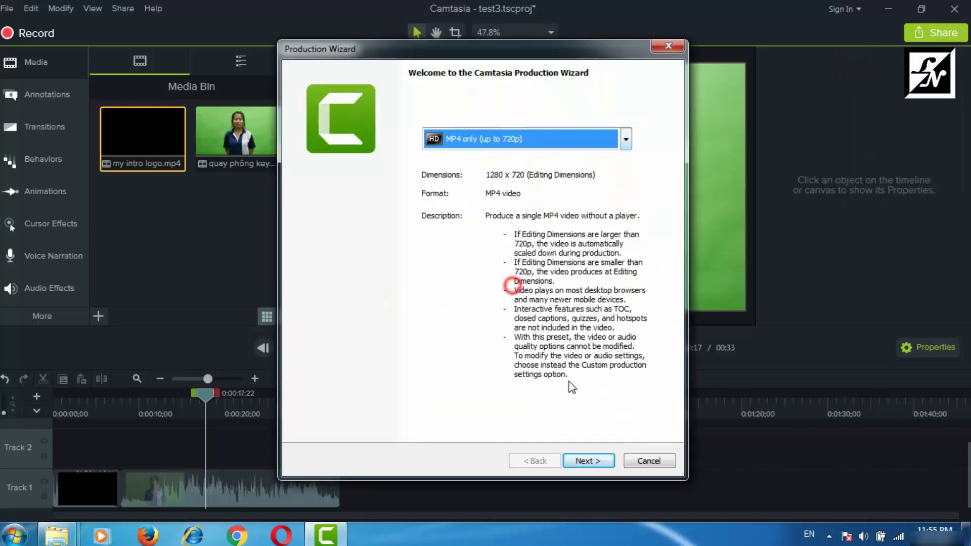
{"action": "left_click", "coordinate": [592, 465]}
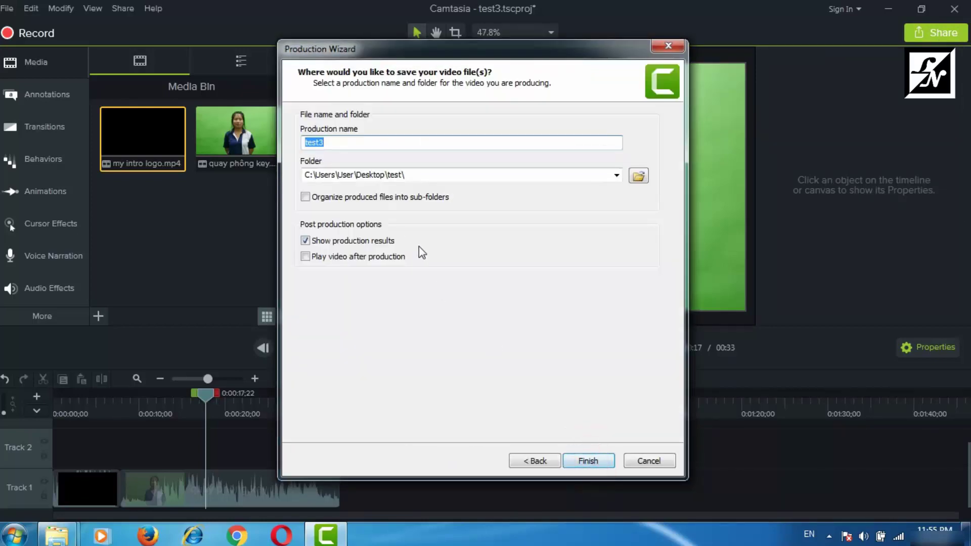
Step: Name the production test4 and render the video to the test folder
{"action": "left_click", "coordinate": [397, 144]}
{"action": "key", "text": "BackSpace"}
{"action": "type", "text": "4"}
{"action": "left_click", "coordinate": [587, 461]}
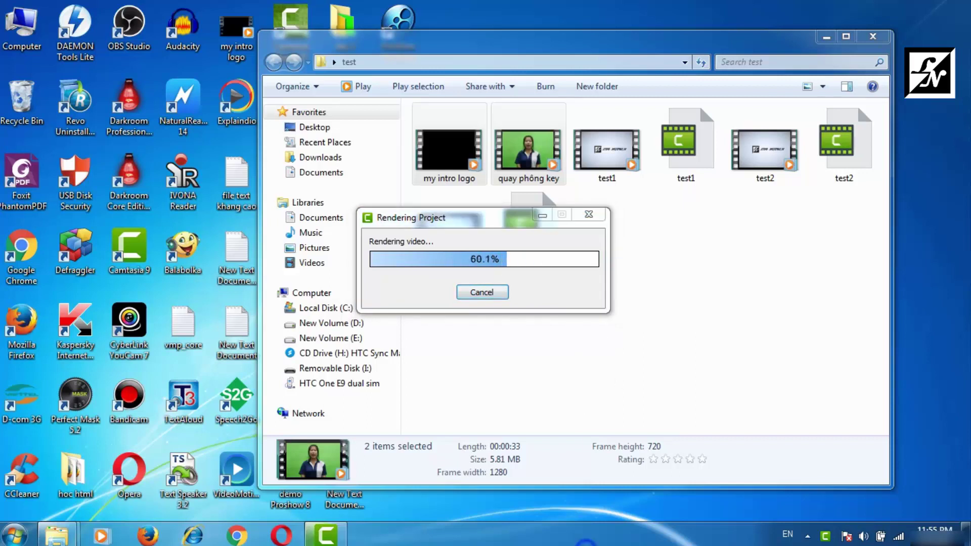
Step: Open Windows Task Manager during rendering and move it aside to examine the CamtasiaStudio.exe resource usage
{"action": "right_click", "coordinate": [607, 534]}
{"action": "left_click", "coordinate": [615, 501]}
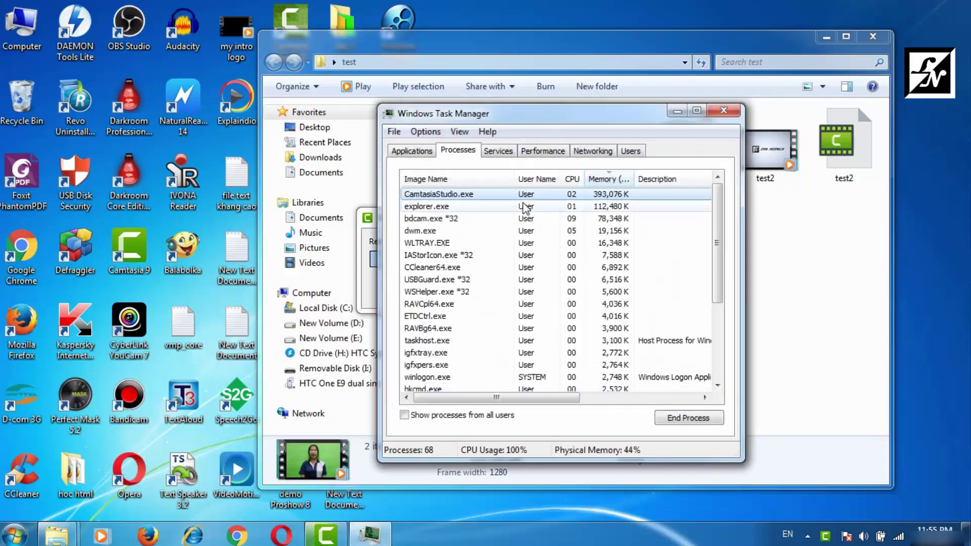
{"action": "left_click_drag", "start_coordinate": [611, 116], "coordinate": [627, 116]}
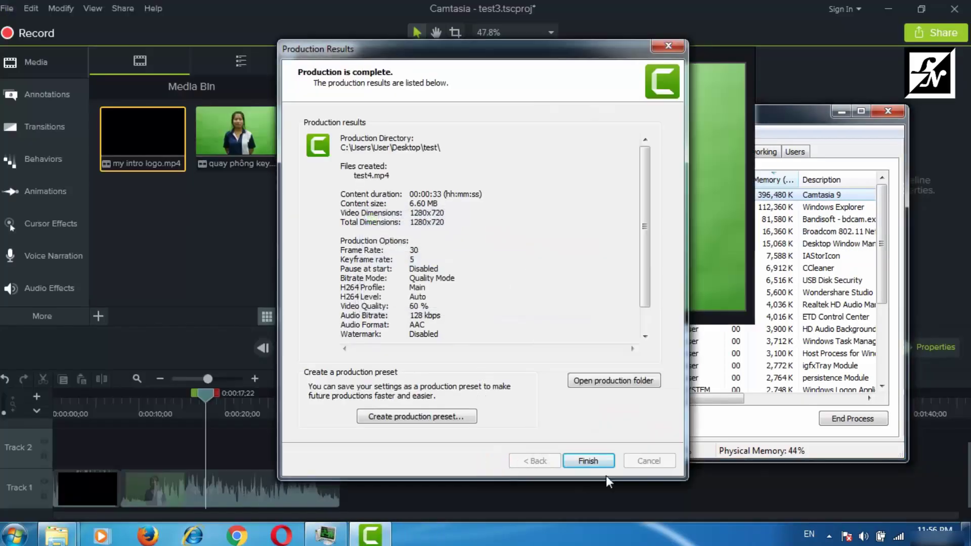
Step: Finish the production results dialog, minimize the editor to view the desktop, and switch back to Camtasia
{"action": "left_click", "coordinate": [589, 461]}
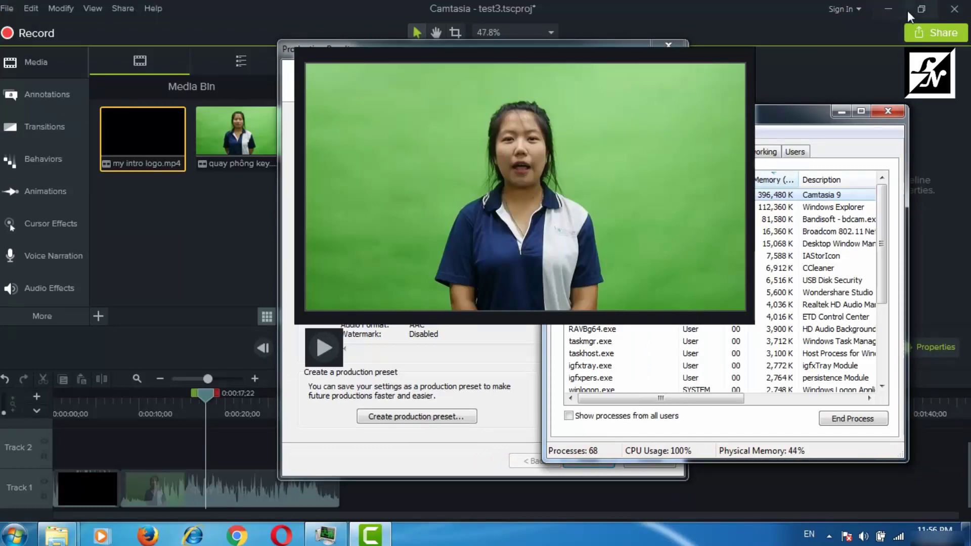
{"action": "left_click", "coordinate": [892, 10]}
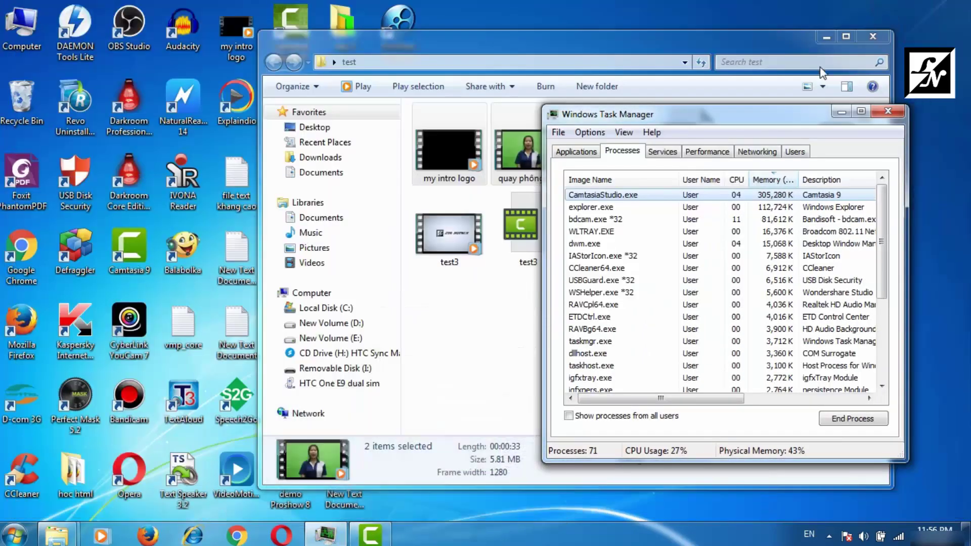
{"action": "left_click", "coordinate": [368, 535]}
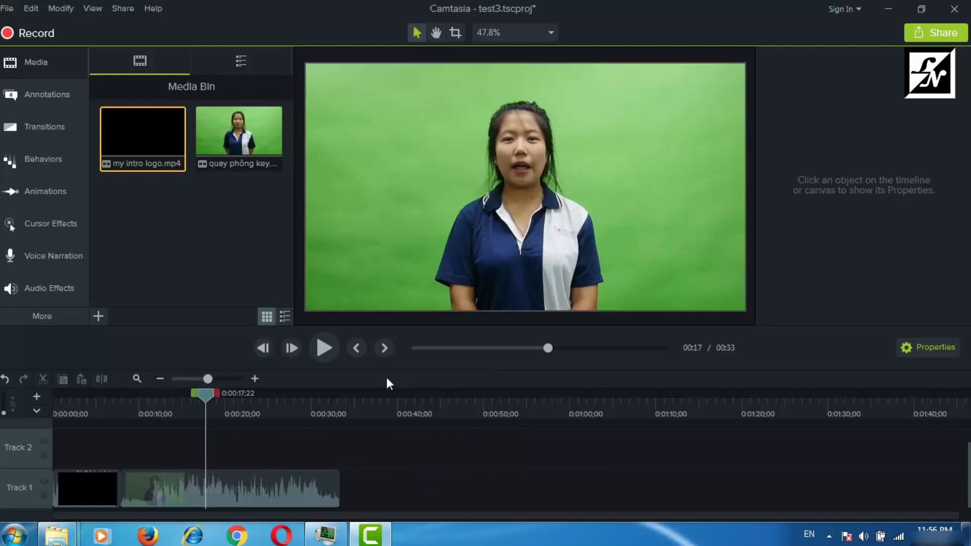
Step: Open Windows Task Manager, set the CamtasiaStudio.exe process priority to Normal, confirming the change, and close Task Manager
{"action": "right_click", "coordinate": [490, 535]}
{"action": "left_click", "coordinate": [550, 502]}
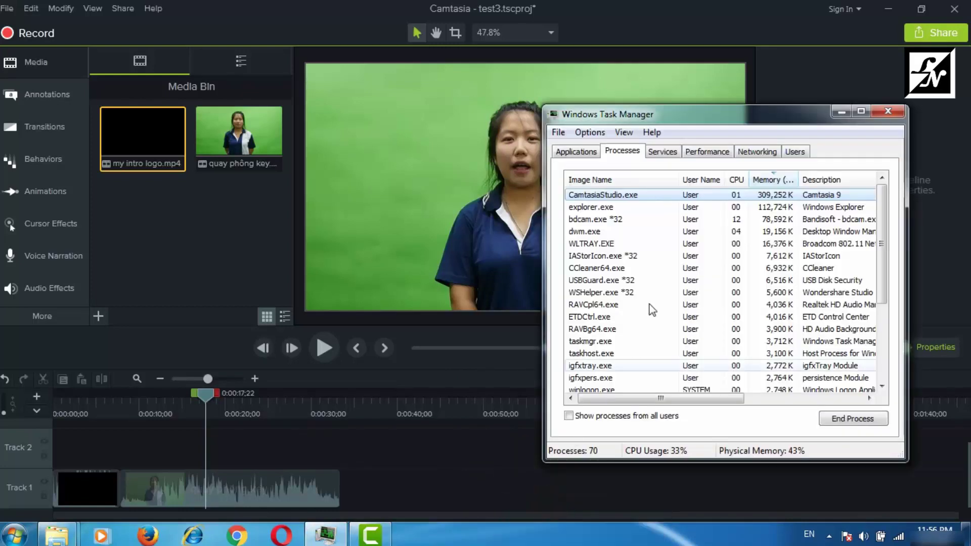
{"action": "right_click", "coordinate": [701, 195]}
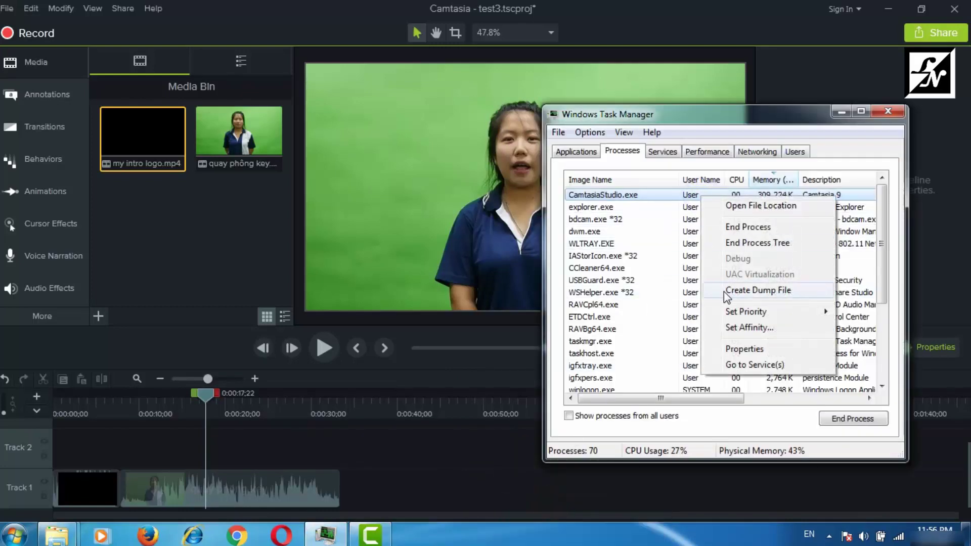
{"action": "mouse_move", "coordinate": [732, 315]}
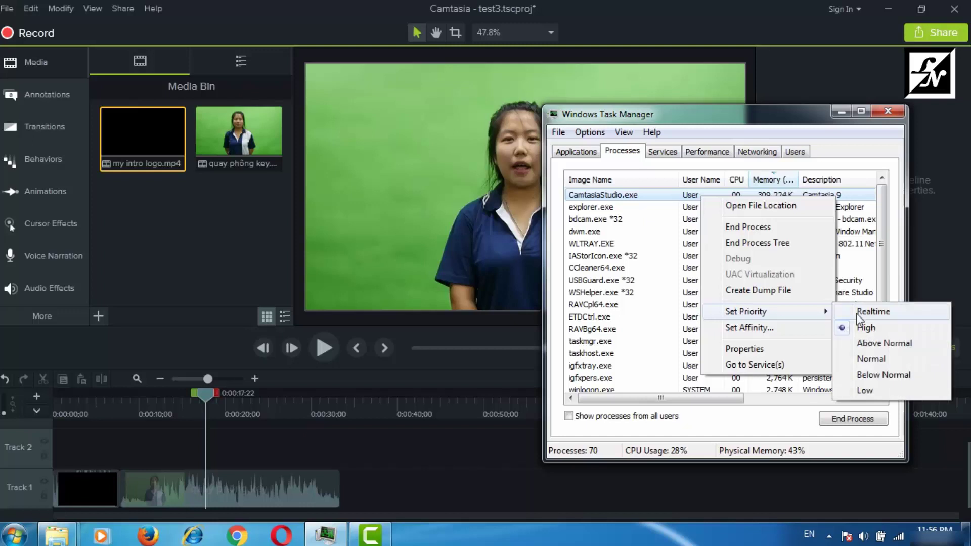
{"action": "left_click", "coordinate": [866, 360]}
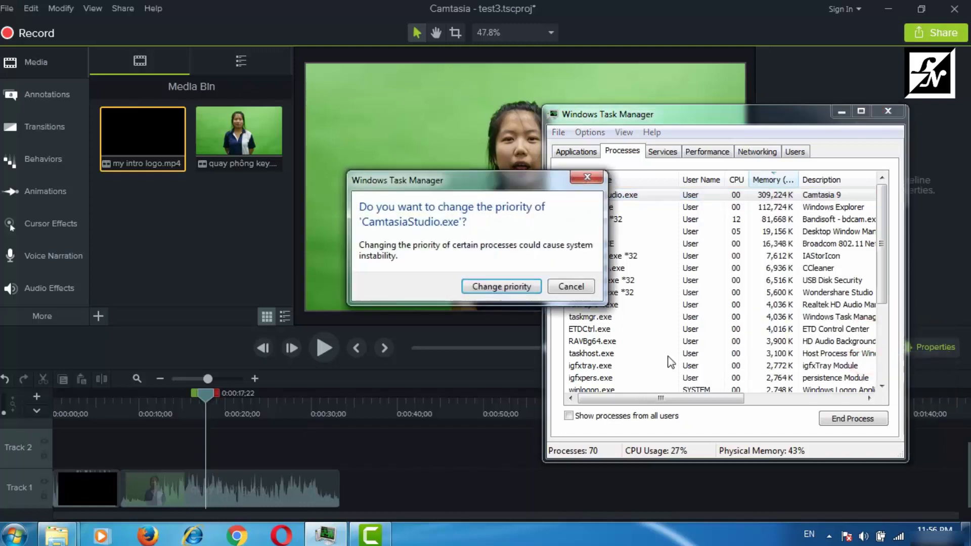
{"action": "left_click", "coordinate": [494, 284]}
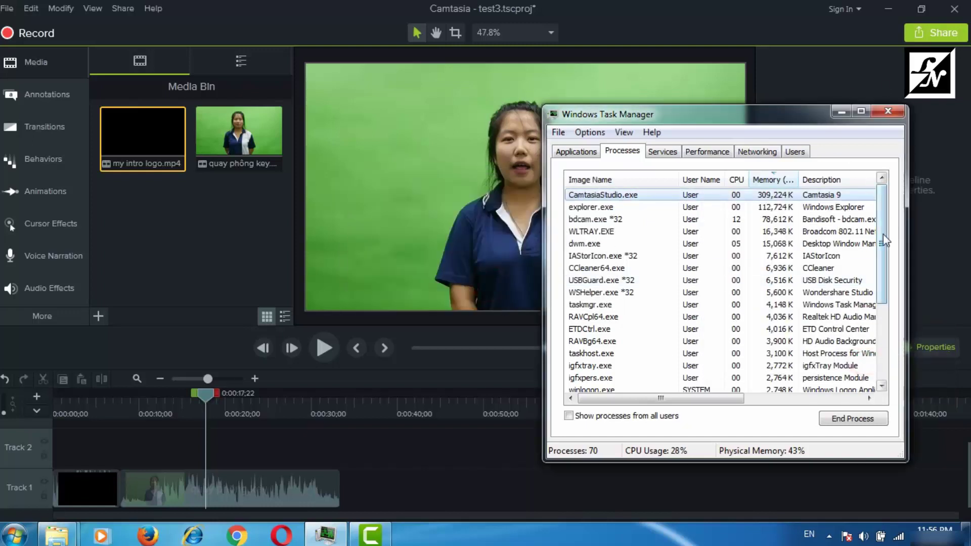
{"action": "left_click", "coordinate": [887, 110]}
Step: Minimize the Camtasia editor, clear the file selection and minimize the test folder window, and reveal the hidden notification icons
{"action": "left_click", "coordinate": [888, 9]}
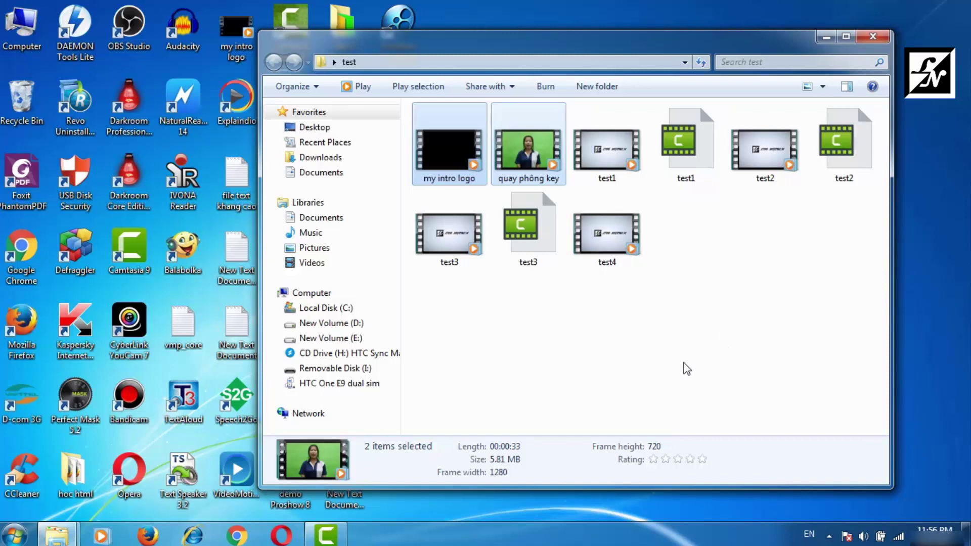
{"action": "left_click", "coordinate": [685, 368]}
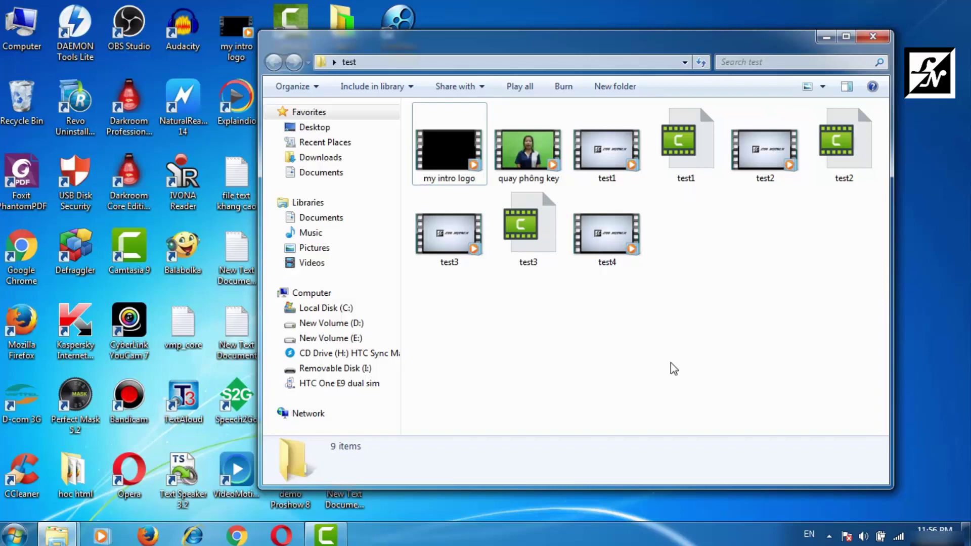
{"action": "left_click", "coordinate": [826, 36]}
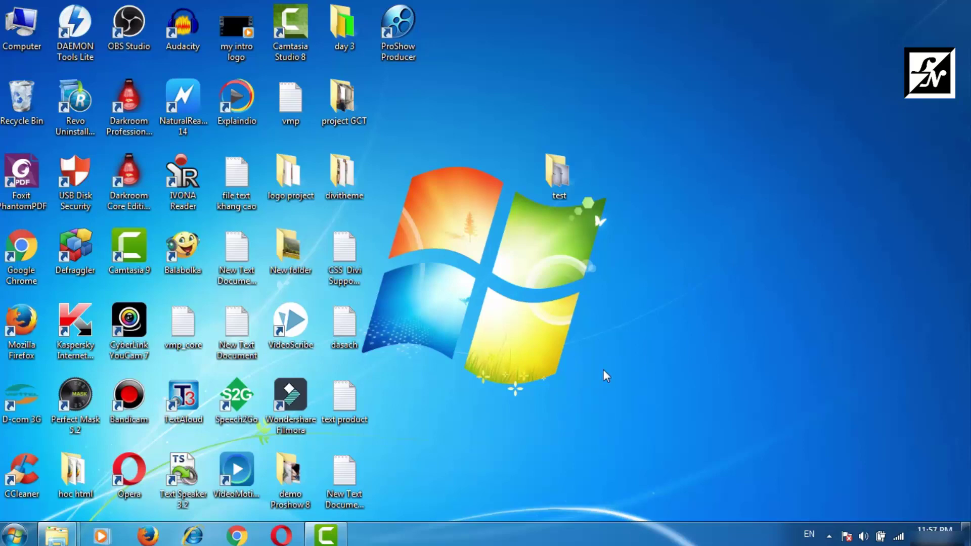
{"action": "left_click", "coordinate": [828, 536]}
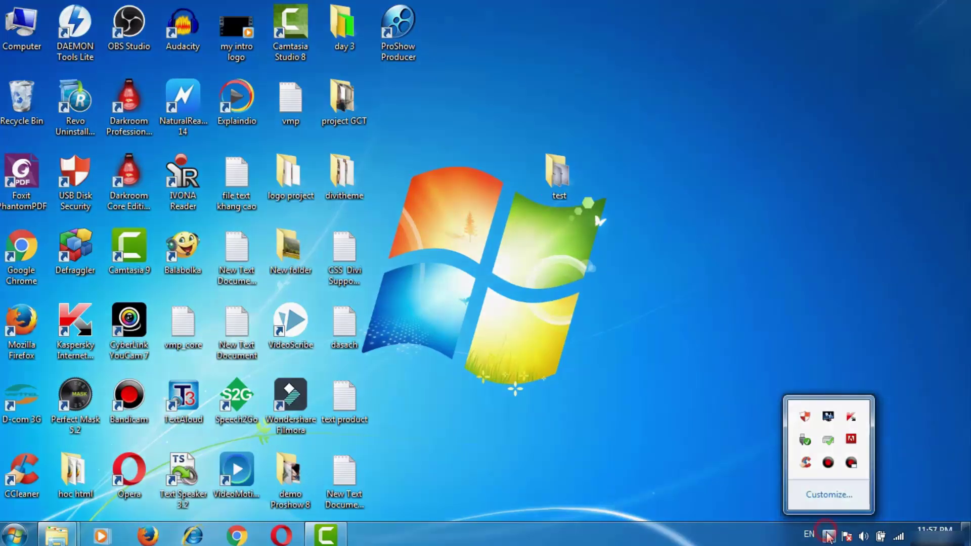